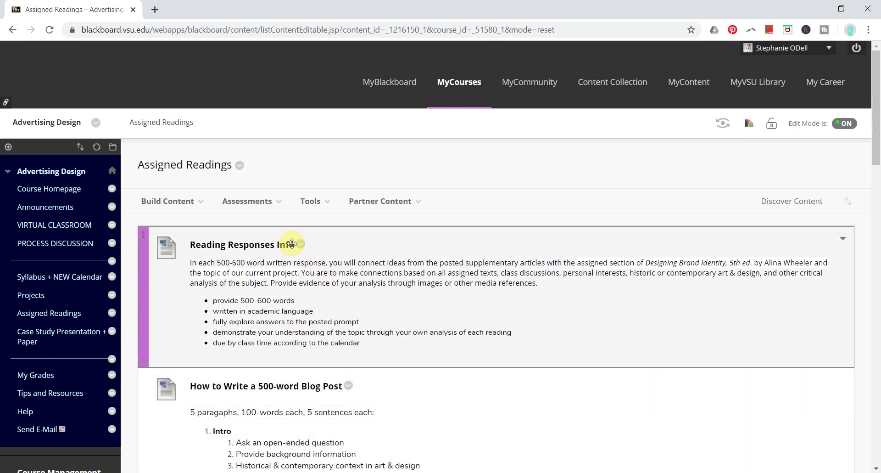
Step: Start a new assignment in Assigned Readings from Assessments and scroll to the Grading section
left_click(263, 203)
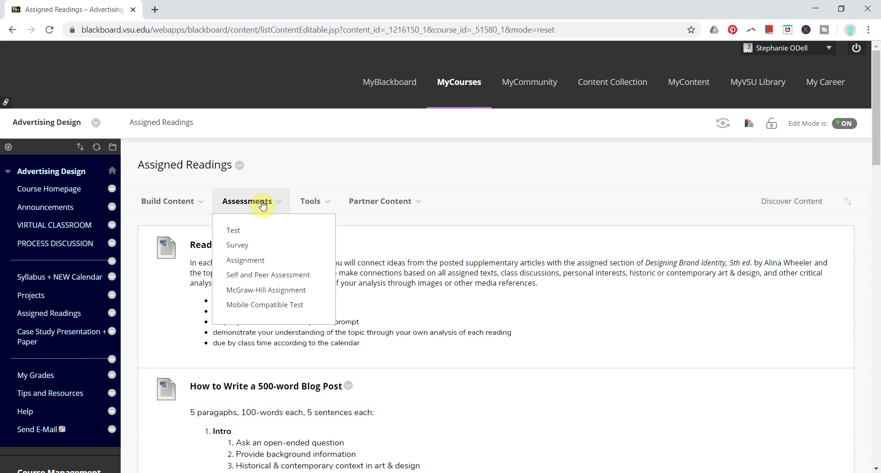
left_click(250, 261)
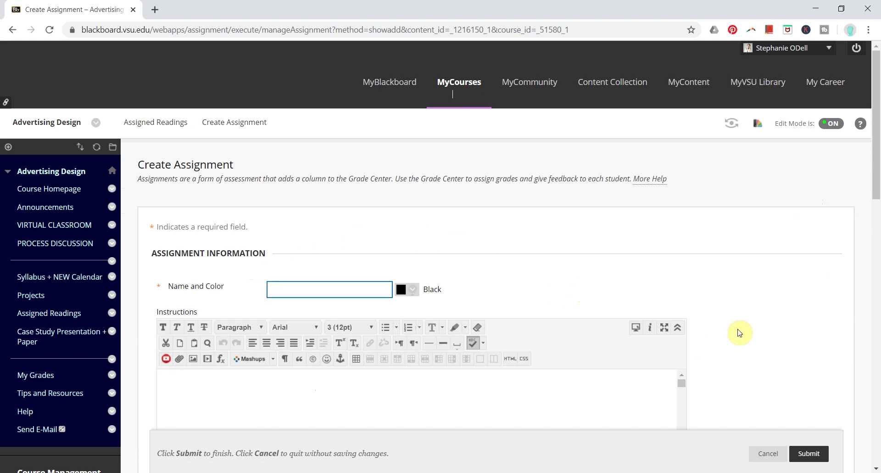
scroll(740, 333, "down", 4)
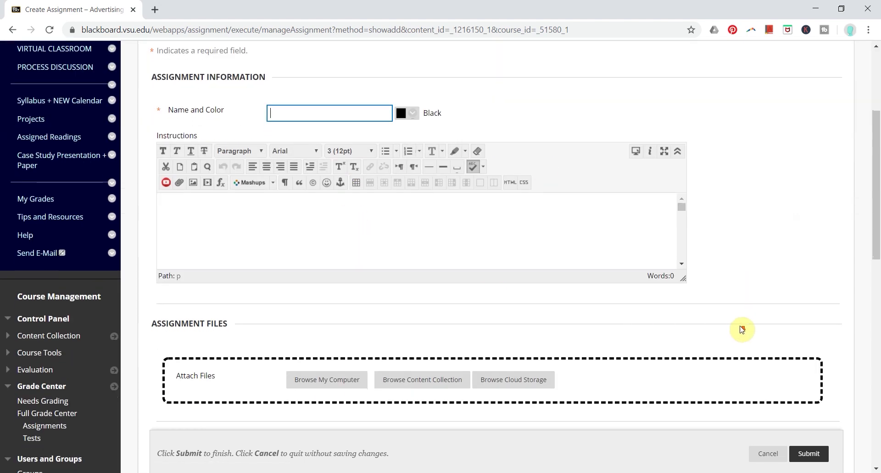
scroll(742, 330, "down", 4)
scroll(739, 324, "down", 3)
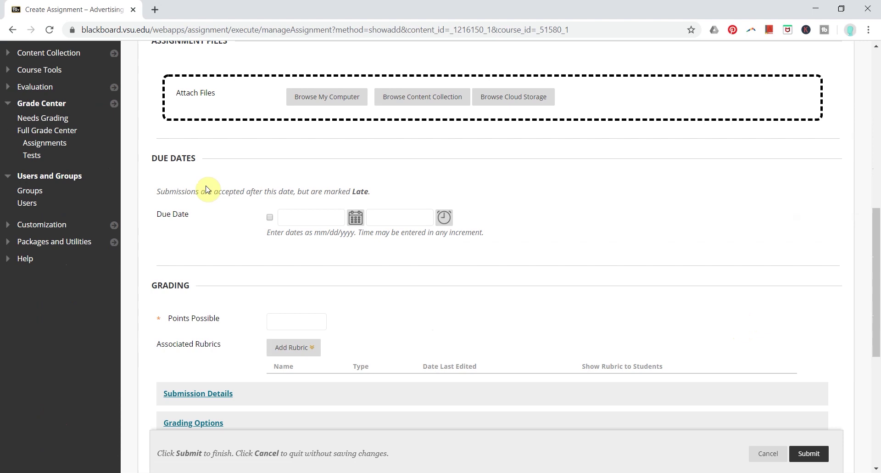
scroll(591, 344, "down", 5)
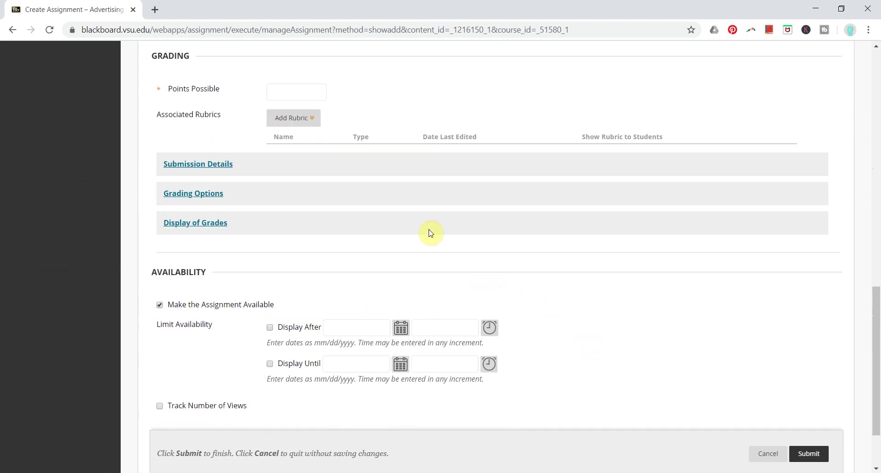
Step: In Submission Details, enable SafeAssign plagiarism checking and student viewing of originality reports
left_click(261, 169)
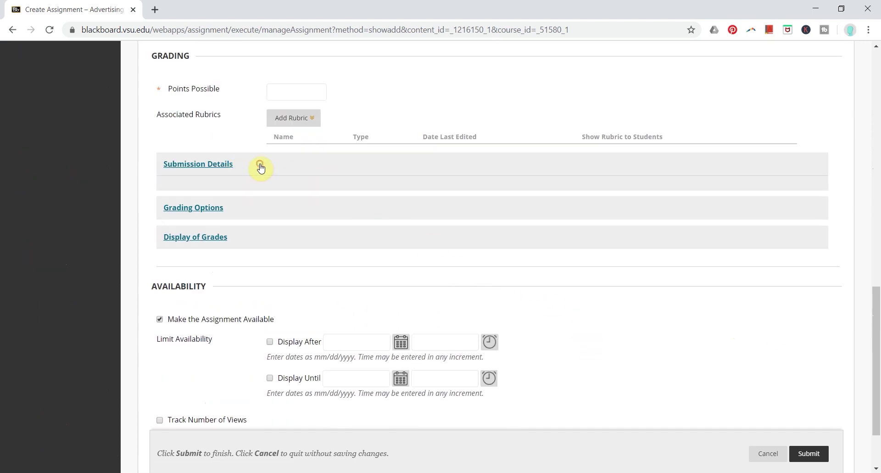
scroll(246, 217, "down", 3)
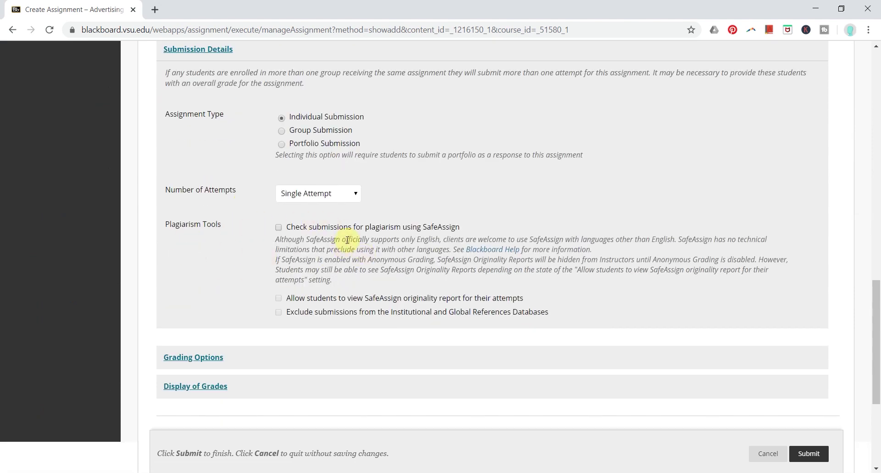
left_click(280, 228)
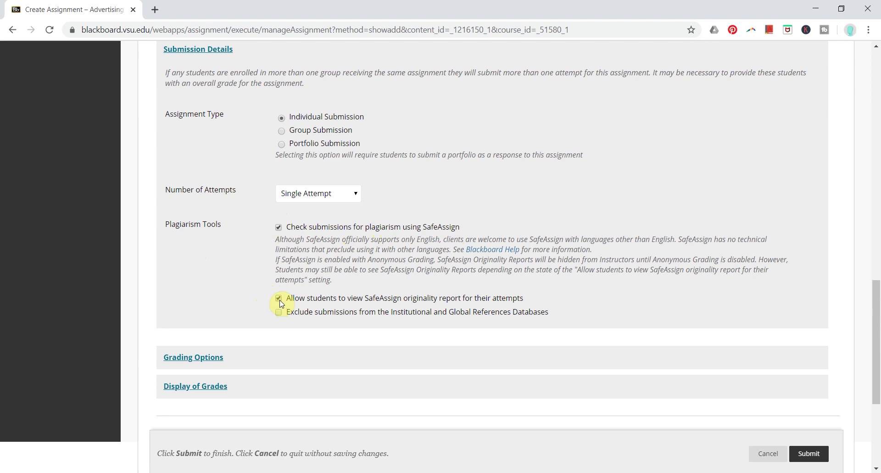
left_click(279, 298)
scroll(555, 348, "up", 20)
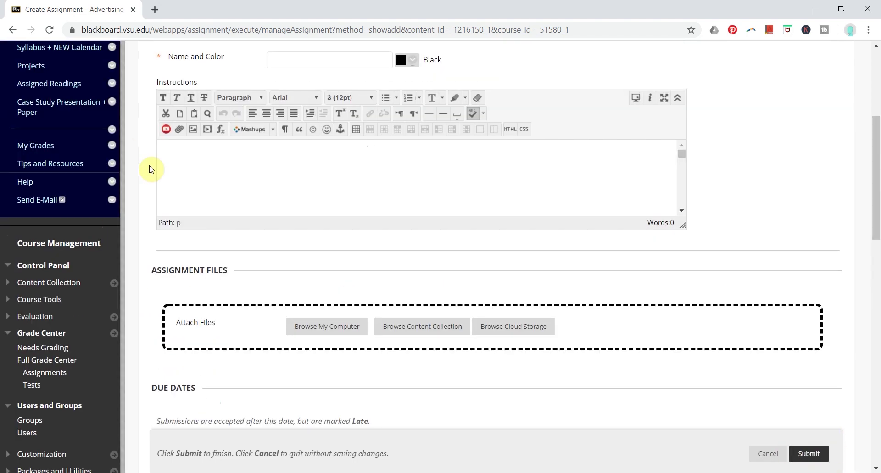
Step: Return to Assigned Readings and open the options menu for Reading Response WEEK 9 + 10
left_click(43, 256)
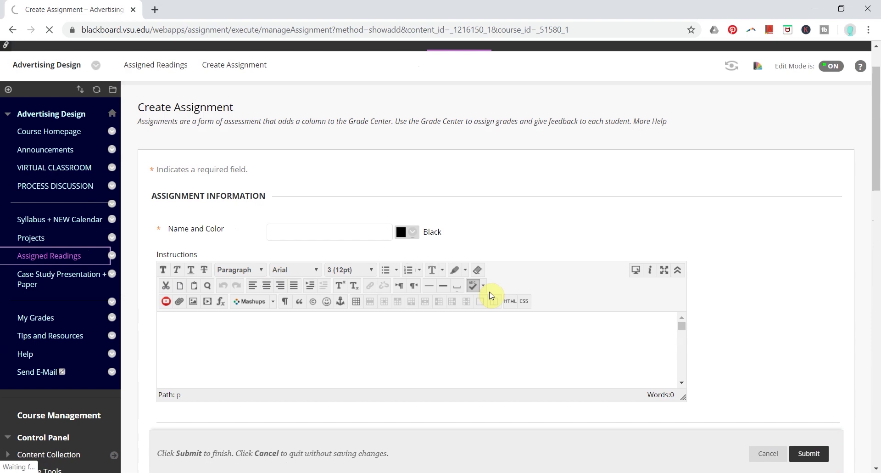
scroll(626, 295, "down", 15)
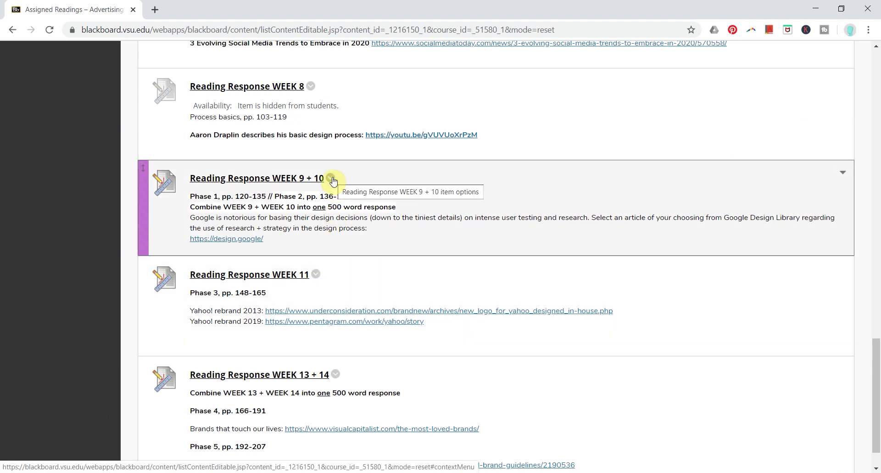
left_click(332, 178)
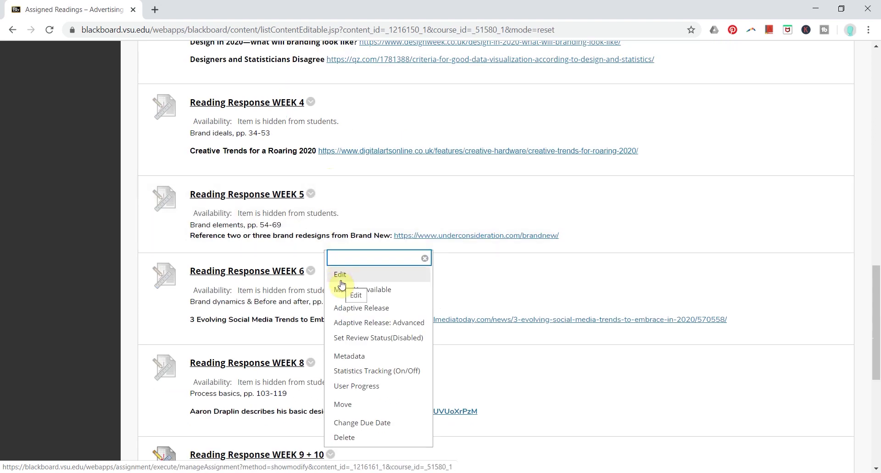
Step: Edit Reading Response WEEK 9 + 10, confirm both SafeAssign options are ticked, and submit
left_click(341, 281)
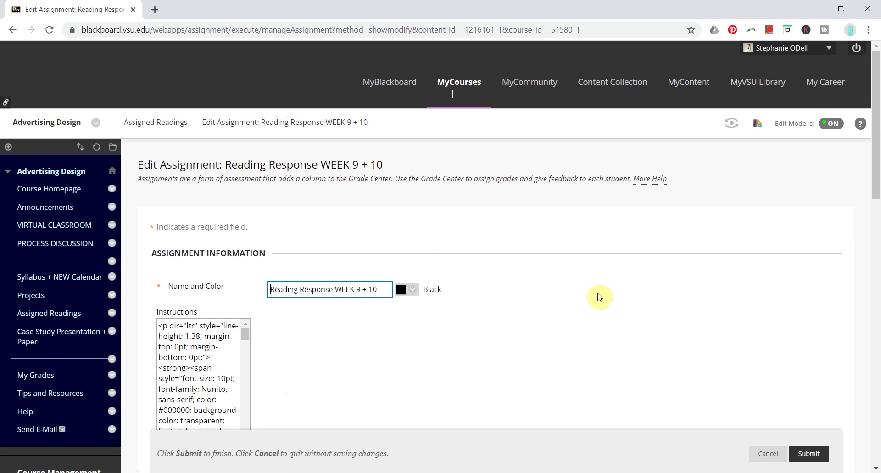
scroll(599, 297, "down", 15)
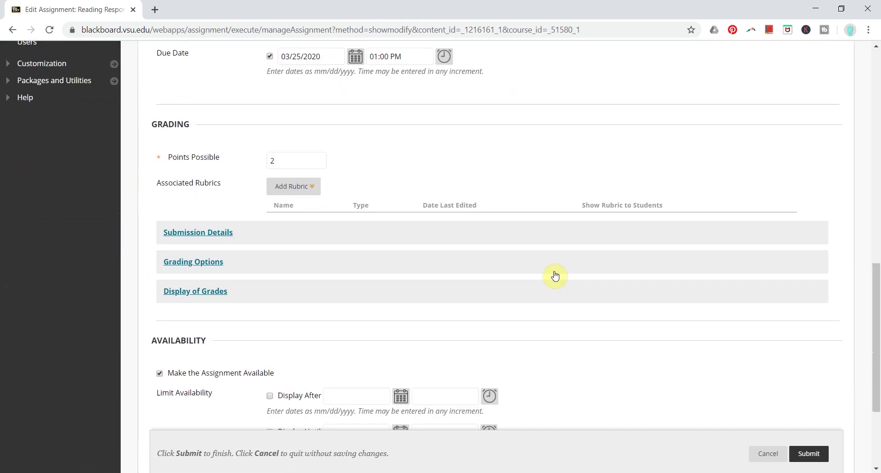
scroll(555, 275, "down", 2)
left_click(265, 166)
scroll(415, 289, "down", 1)
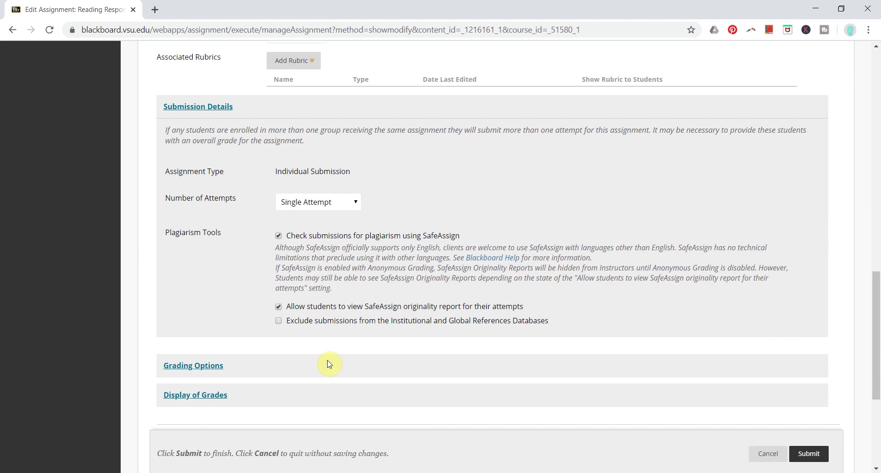
left_click(809, 457)
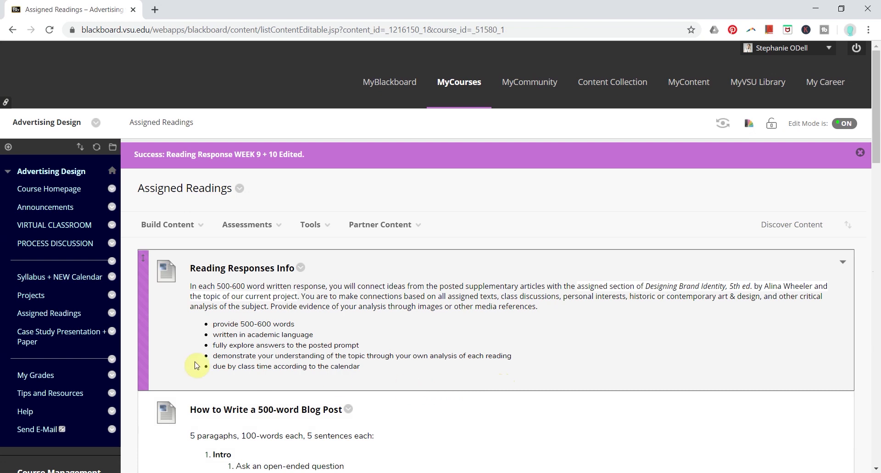
Step: In the Full Grade Center, open the options for the student's Reading Response Week 8 grade
scroll(184, 363, "down", 5)
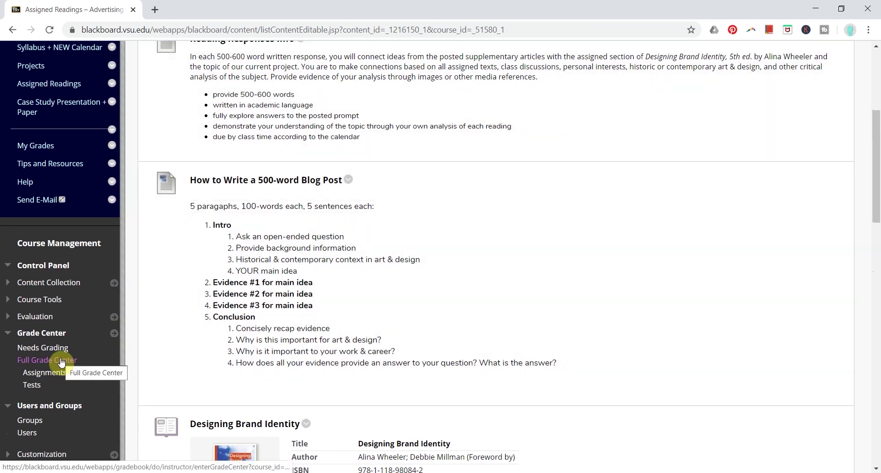
left_click(62, 362)
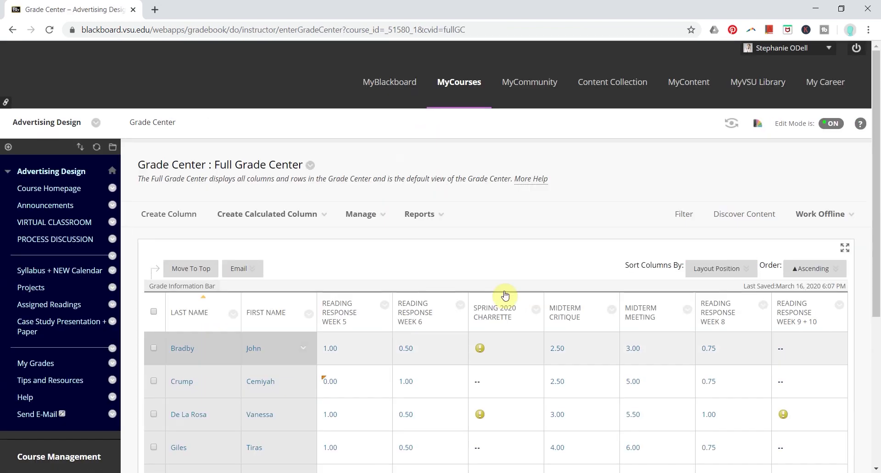
left_click(810, 268)
scroll(780, 257, "down", 5)
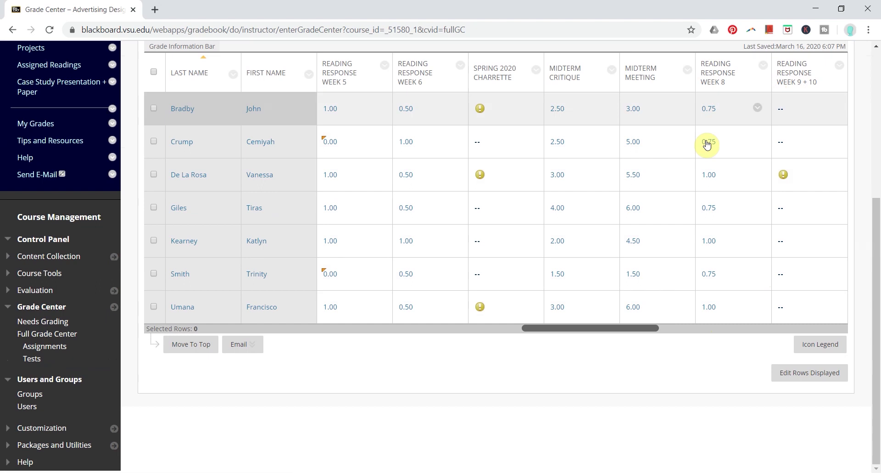
left_click(758, 108)
Step: Open the student's submitted Reading Response WEEK 8 attempt for grading
left_click(774, 198)
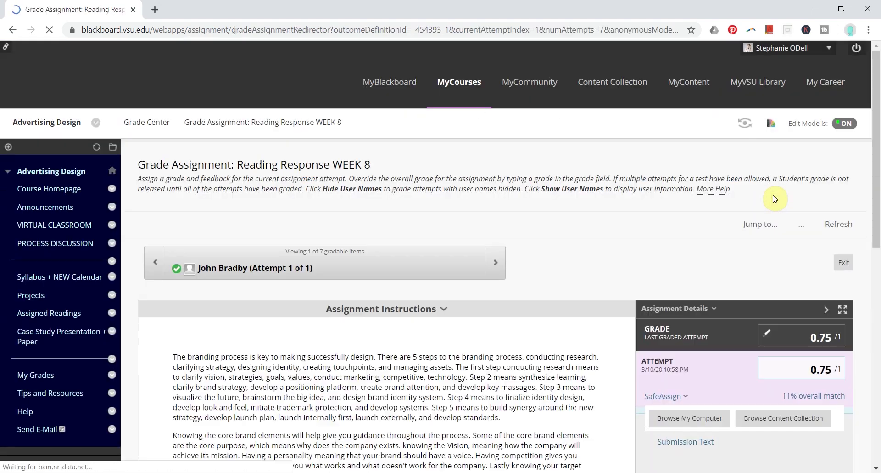
scroll(758, 192, "down", 5)
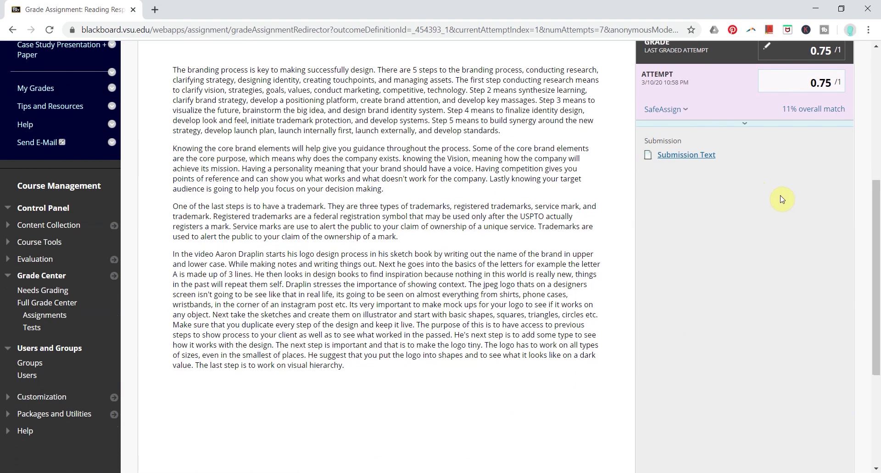
scroll(764, 192, "up", 1)
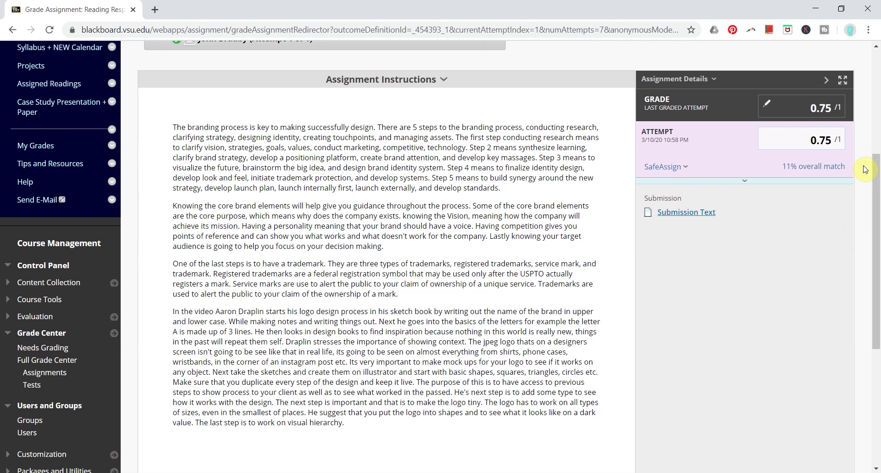
Step: Expand the attempt's SafeAssign results showing an 11% match and open the originality report
left_click(649, 166)
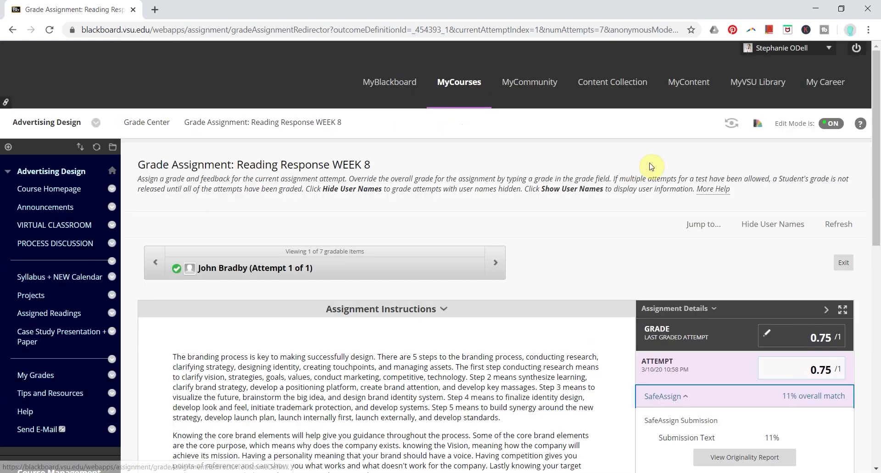
scroll(656, 193, "down", 1)
scroll(657, 193, "down", 2)
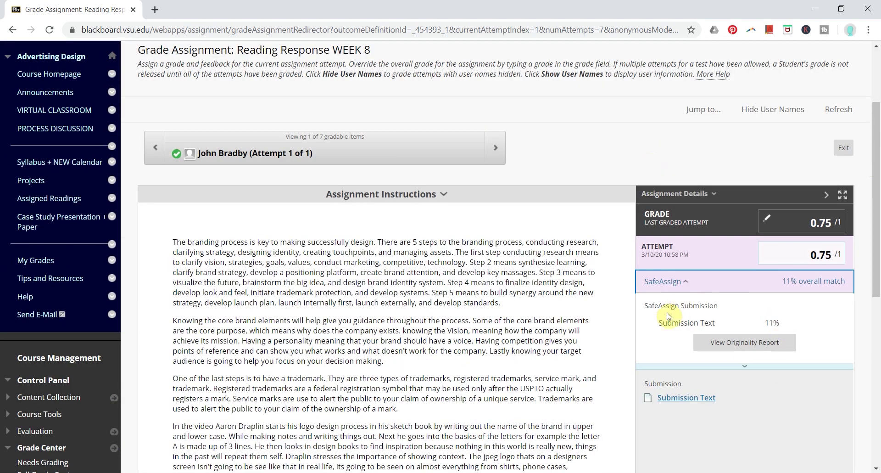
left_click(724, 345)
Step: Review the first matched passage, highlighting its source name, source text and uploaded text
scroll(350, 188, "down", 2)
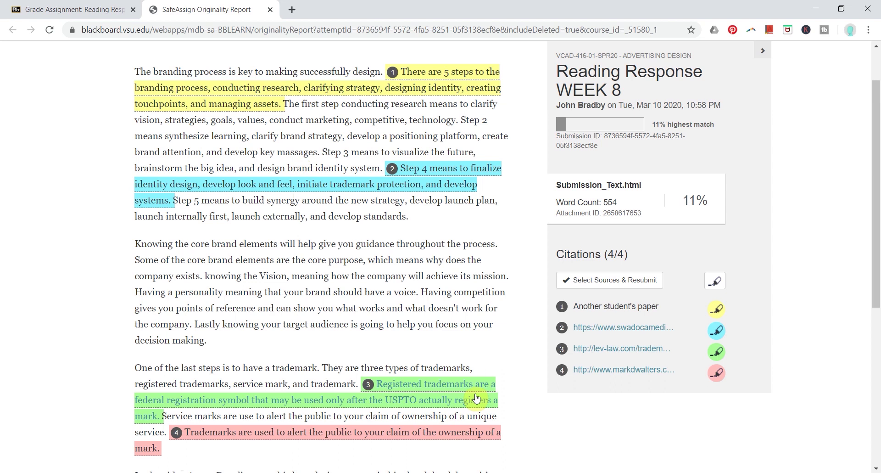
scroll(484, 342, "up", 2)
left_click(463, 140)
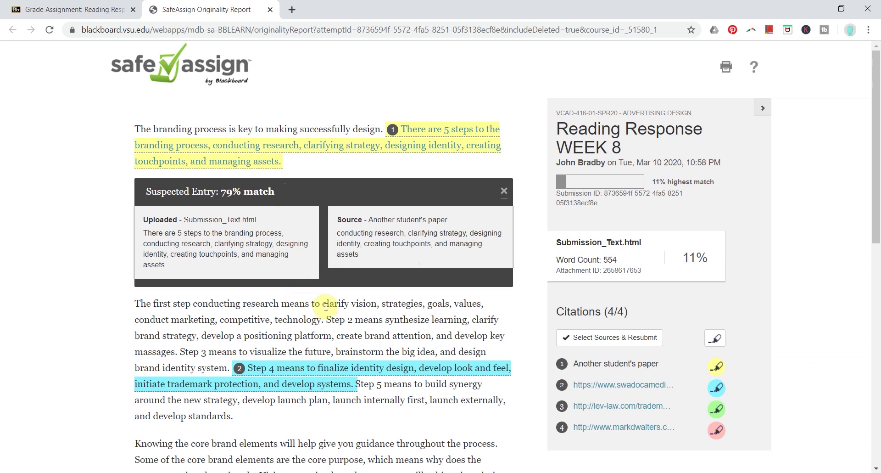
left_click_drag(450, 221, 354, 220)
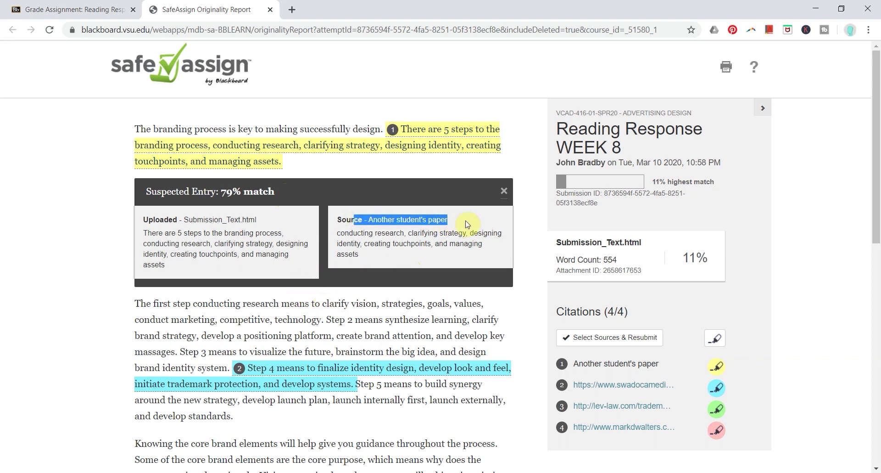
left_click_drag(358, 255, 336, 232)
left_click_drag(182, 270, 143, 232)
left_click(308, 285)
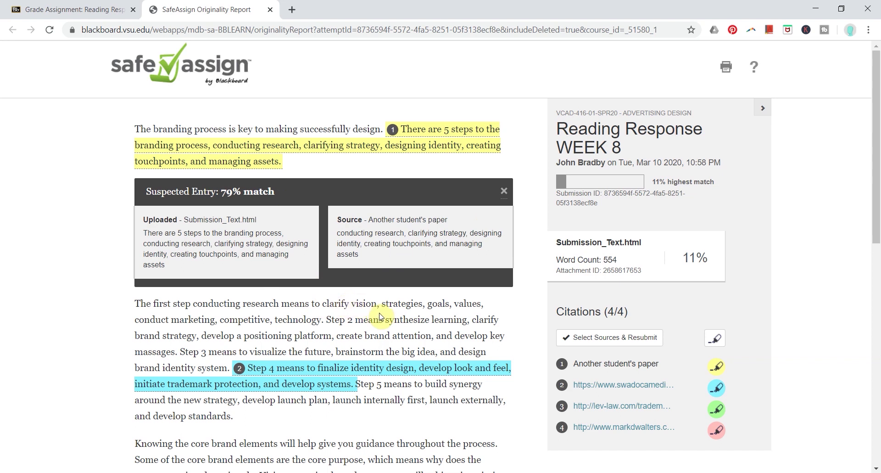
Step: View the suspected sources behind matched passages 3 and 4
scroll(331, 321, "down", 2)
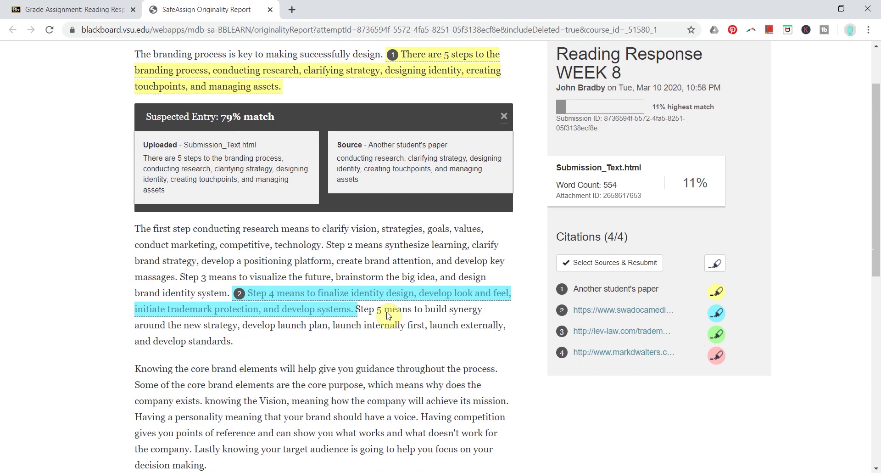
scroll(387, 316, "down", 4)
left_click(436, 258)
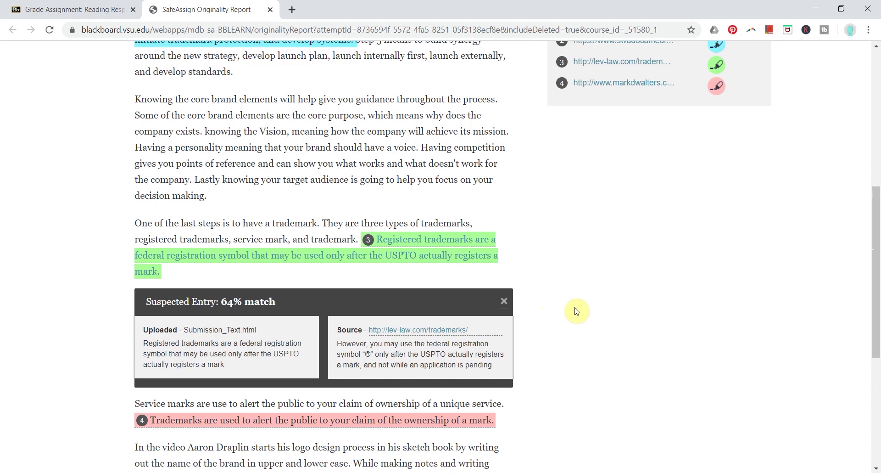
scroll(581, 313, "down", 2)
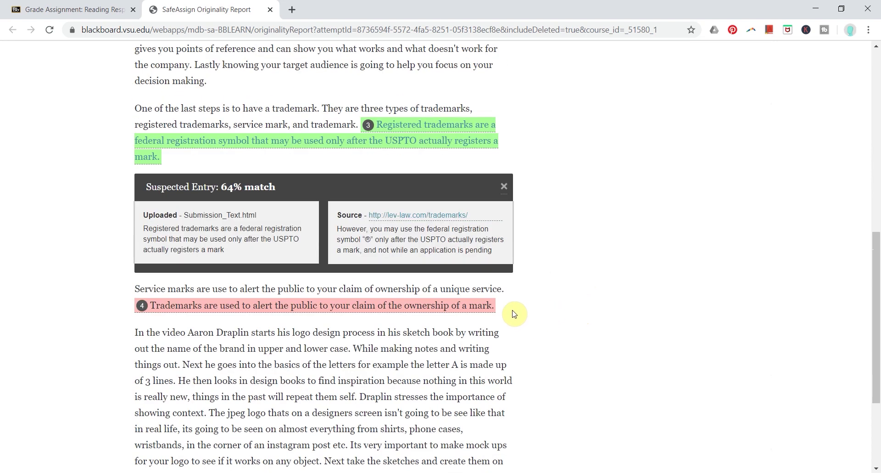
left_click(475, 305)
scroll(619, 307, "down", 2)
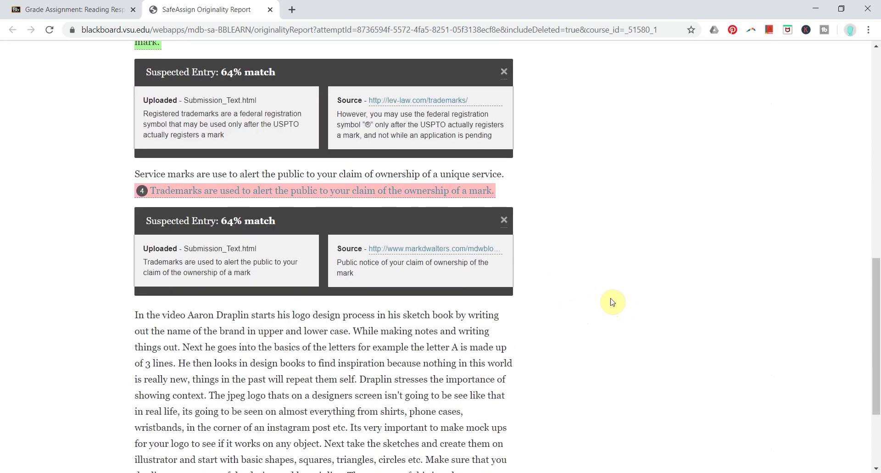
scroll(641, 272, "up", 12)
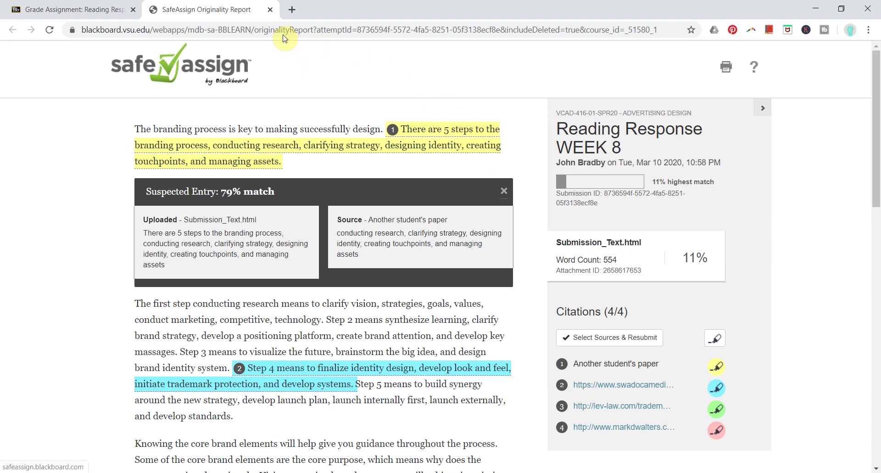
Step: Close the originality report and return to the graded attempt with its 11% match
left_click(271, 10)
scroll(600, 387, "down", 5)
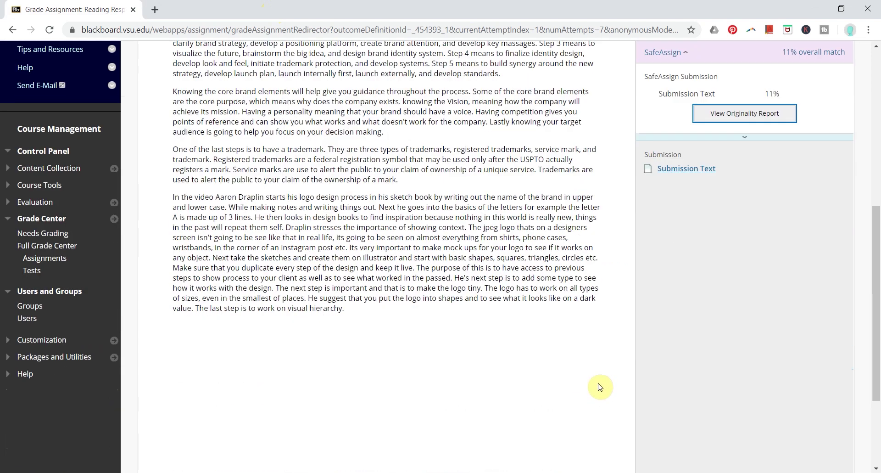
scroll(648, 239, "up", 1)
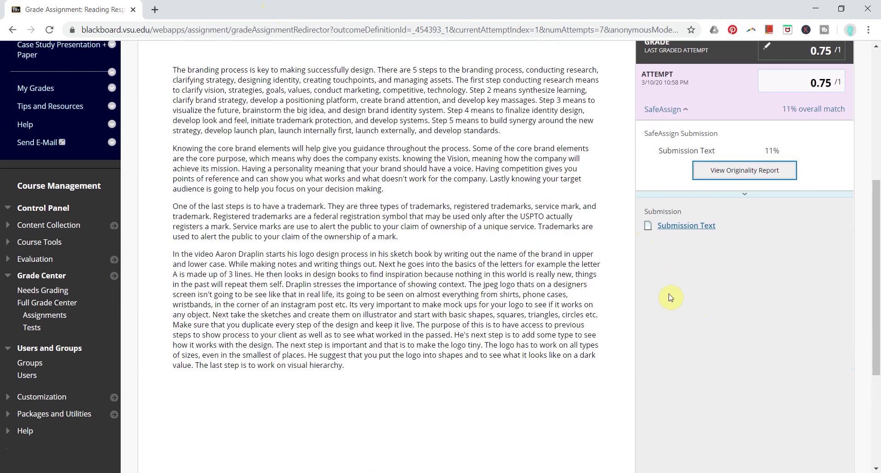
scroll(798, 259, "down", 2)
scroll(797, 260, "up", 4)
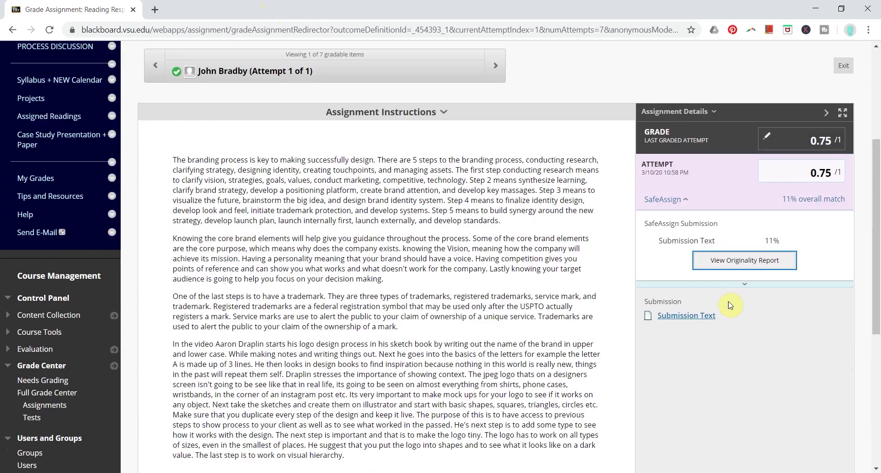